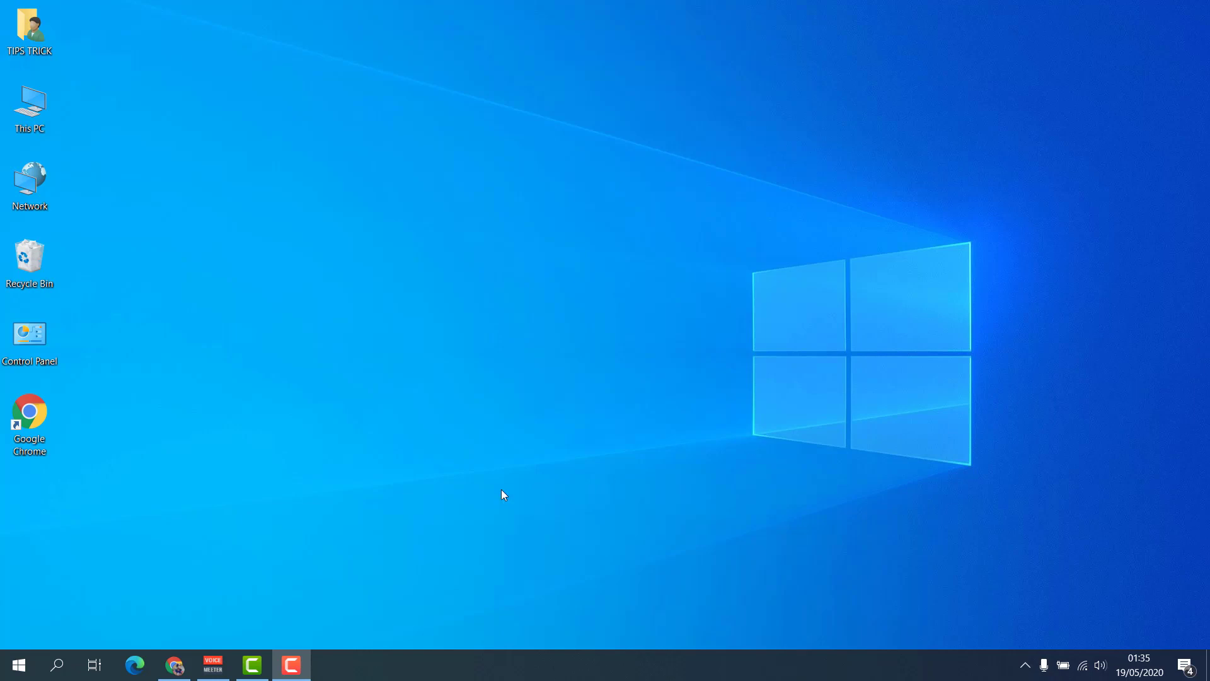
# - From the Start menu, go to Settings > Personalization > Fonts and browse the installed fonts list
pyautogui.click(17, 664)
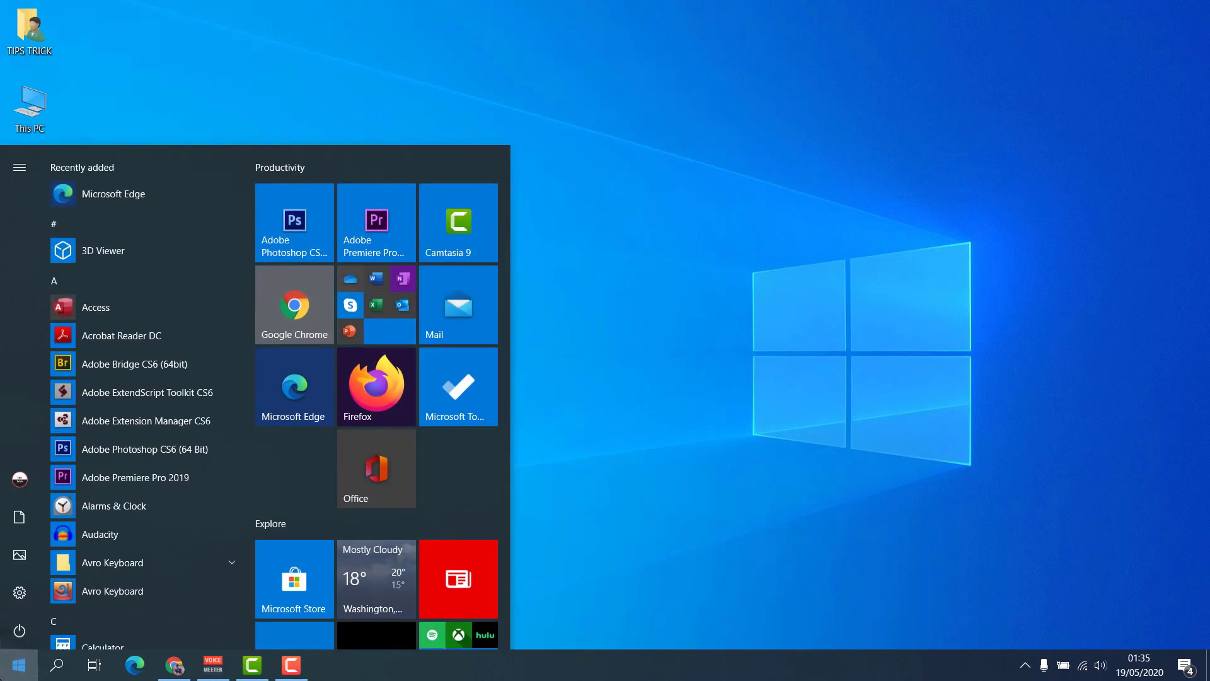
pyautogui.click(11, 604)
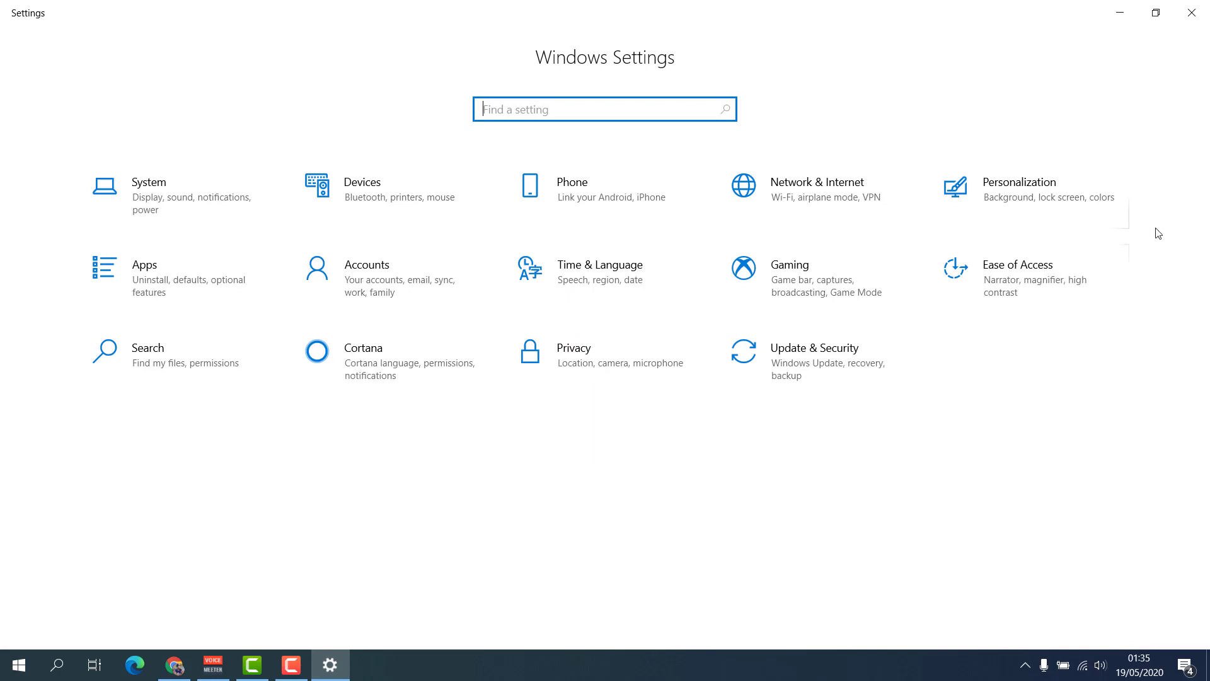
pyautogui.click(1061, 212)
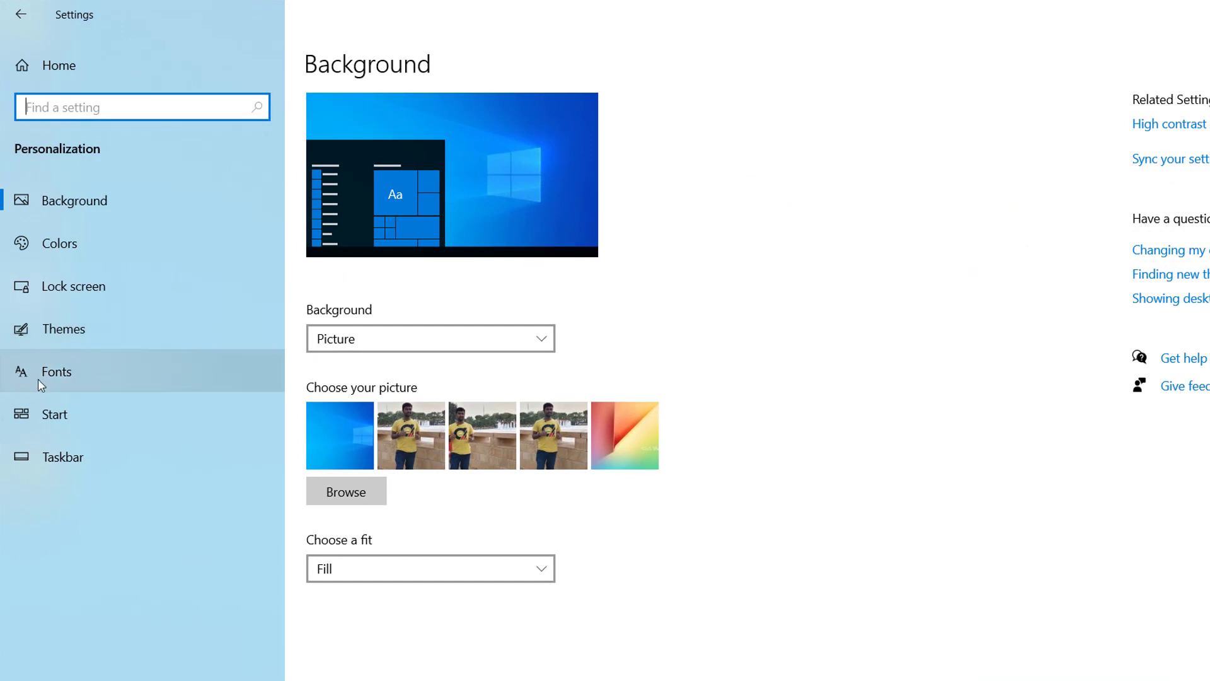
pyautogui.click(60, 376)
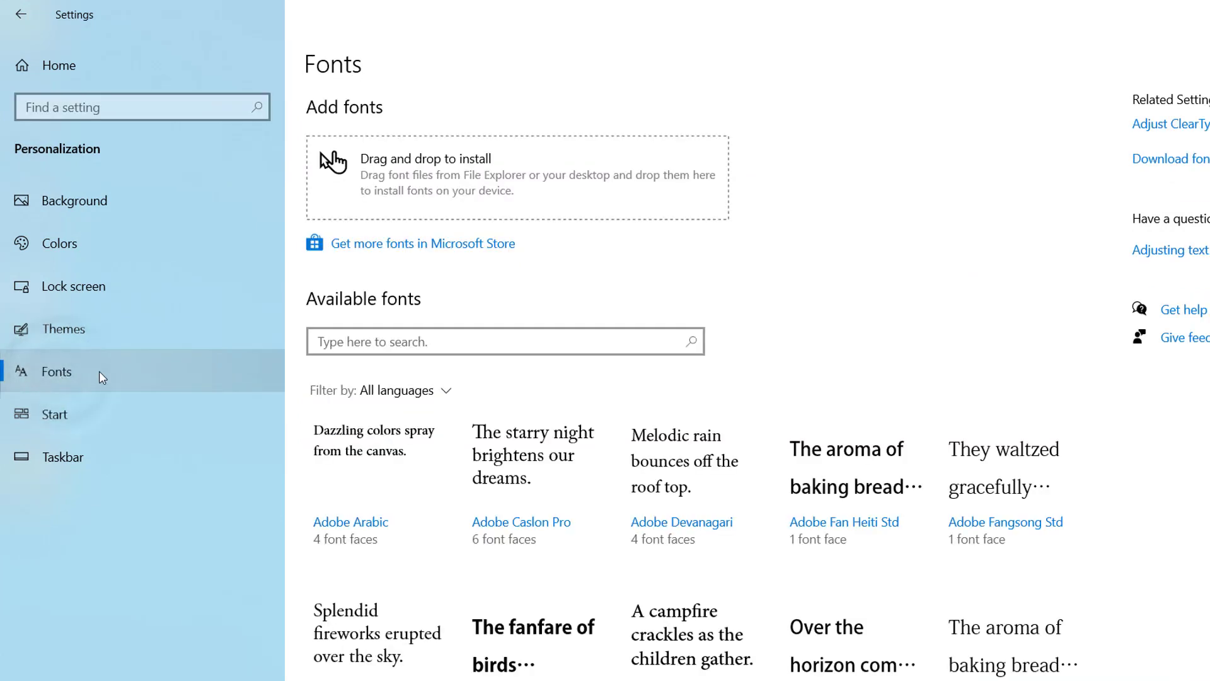
pyautogui.scroll(-3, 1058, 508)
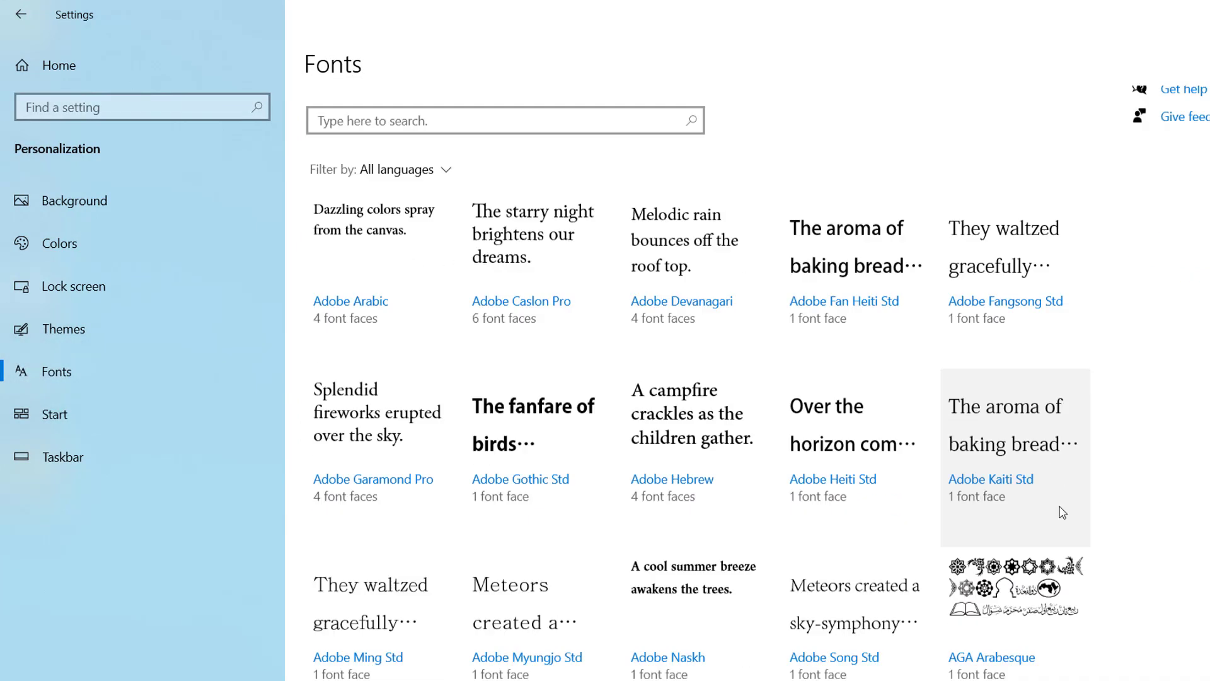
pyautogui.scroll(-3, 1015, 494)
pyautogui.scroll(2, 1015, 494)
pyautogui.scroll(4, 1013, 486)
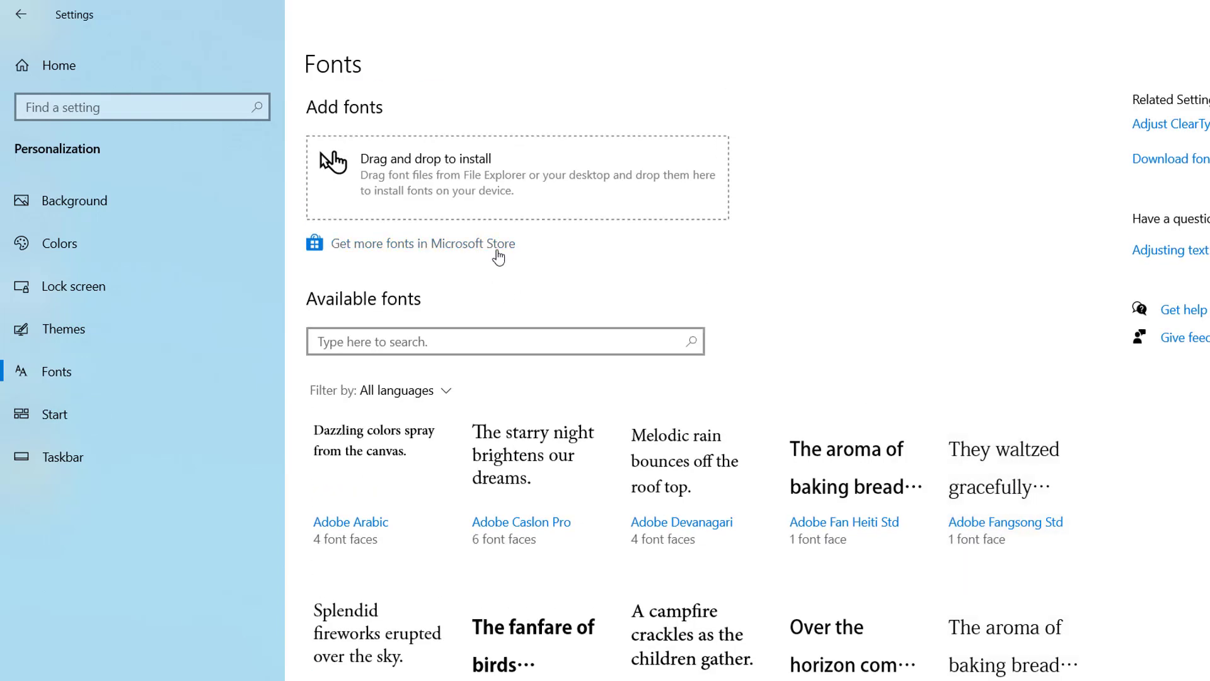
# - Get the free Rockwell Nova font from the Microsoft Store's font collection
pyautogui.click(498, 248)
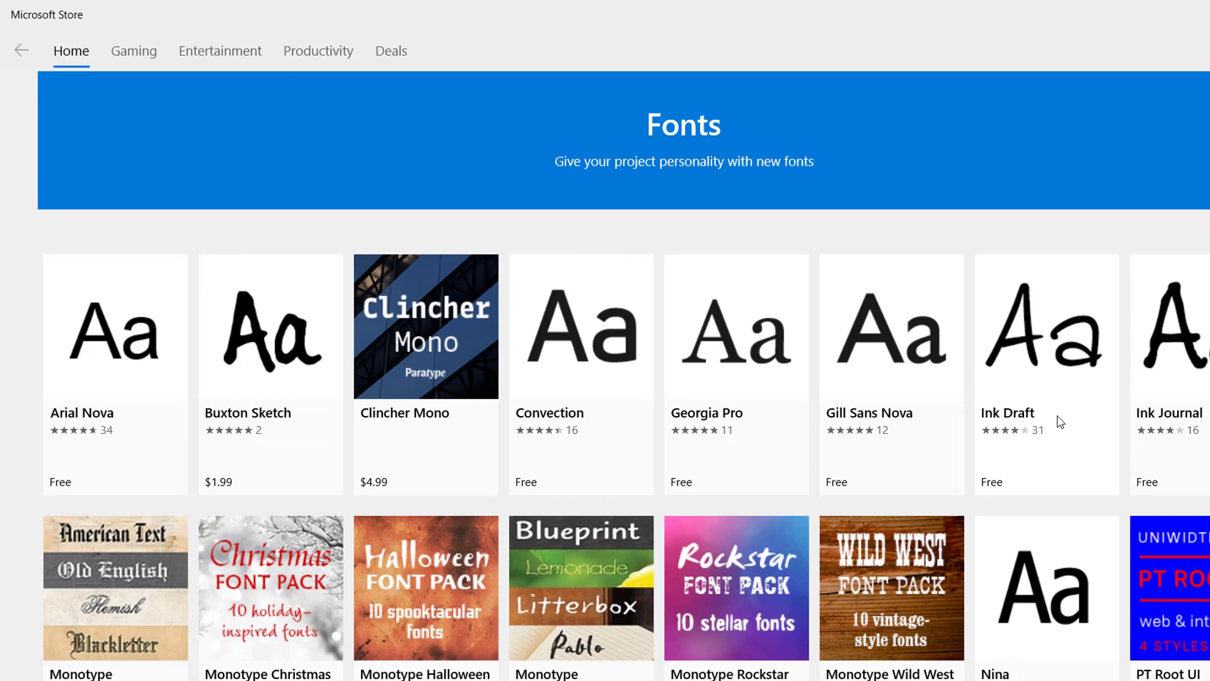
pyautogui.scroll(-5, 1058, 422)
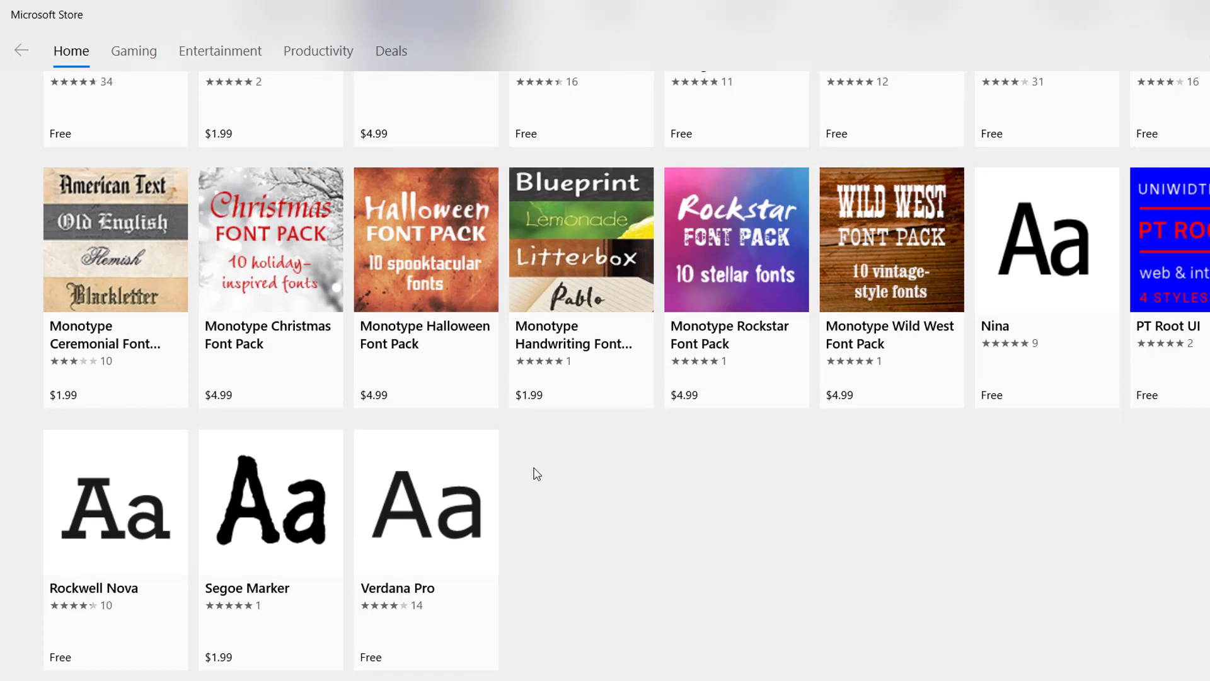
pyautogui.click(105, 539)
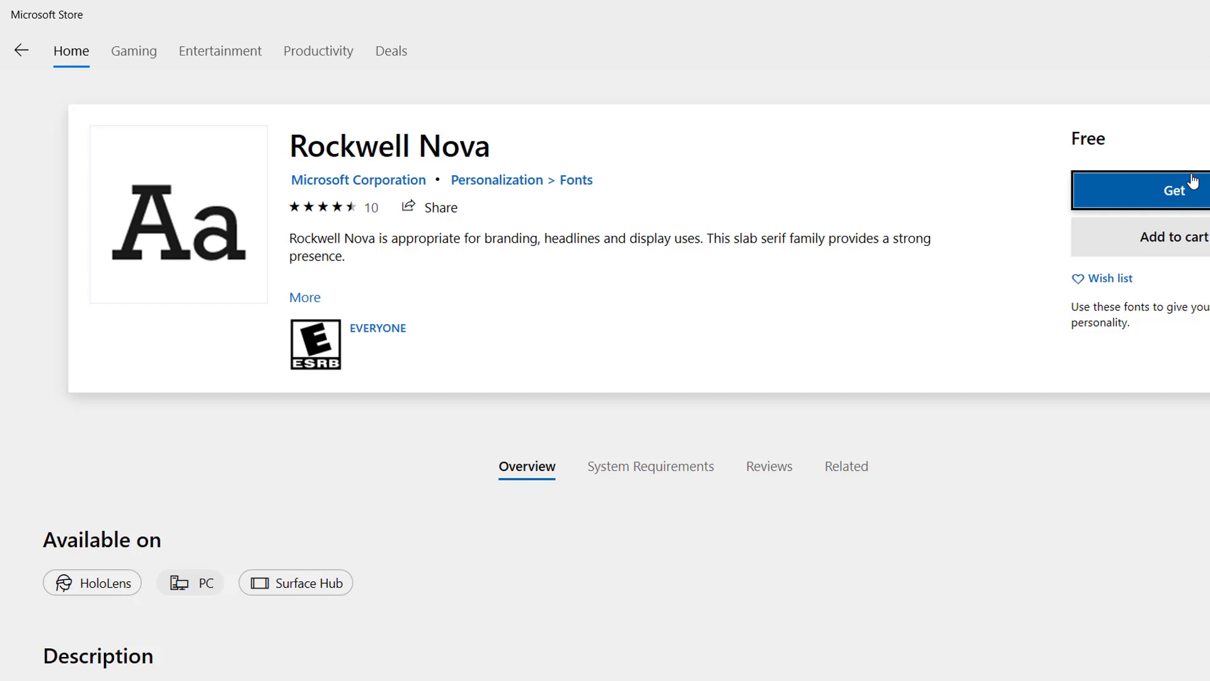
pyautogui.click(1189, 185)
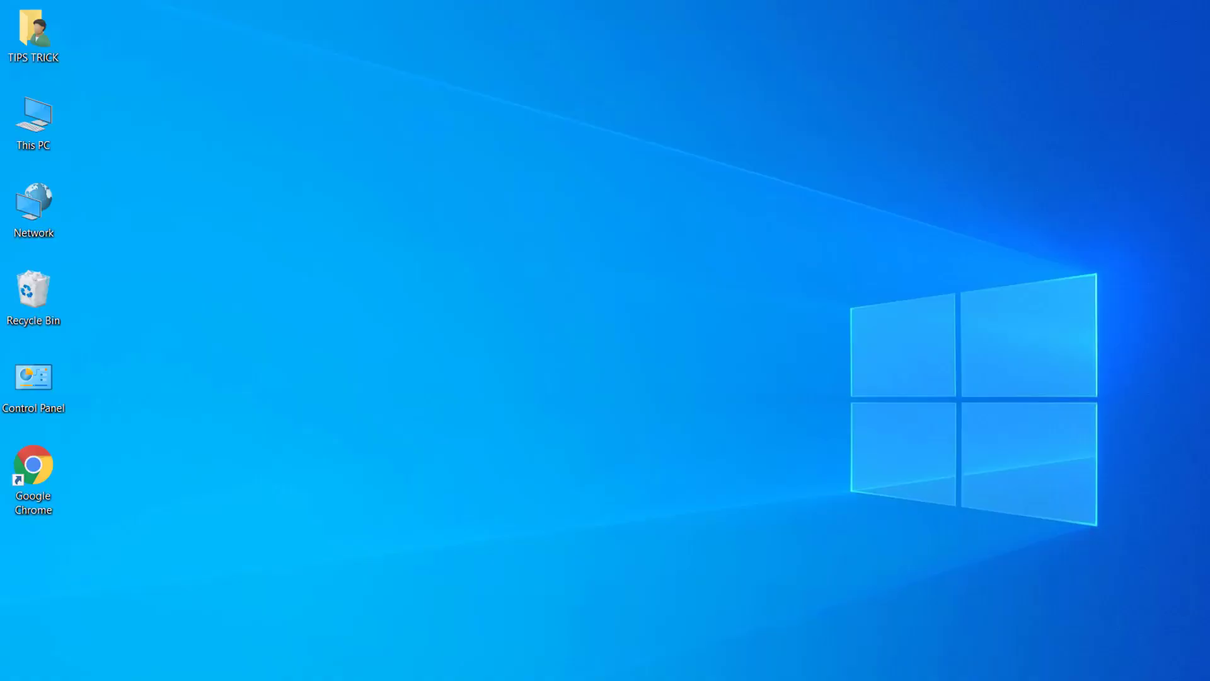
# - Launch Word by searching 'WORD' and create a new blank document, Document1
pyautogui.write('W')
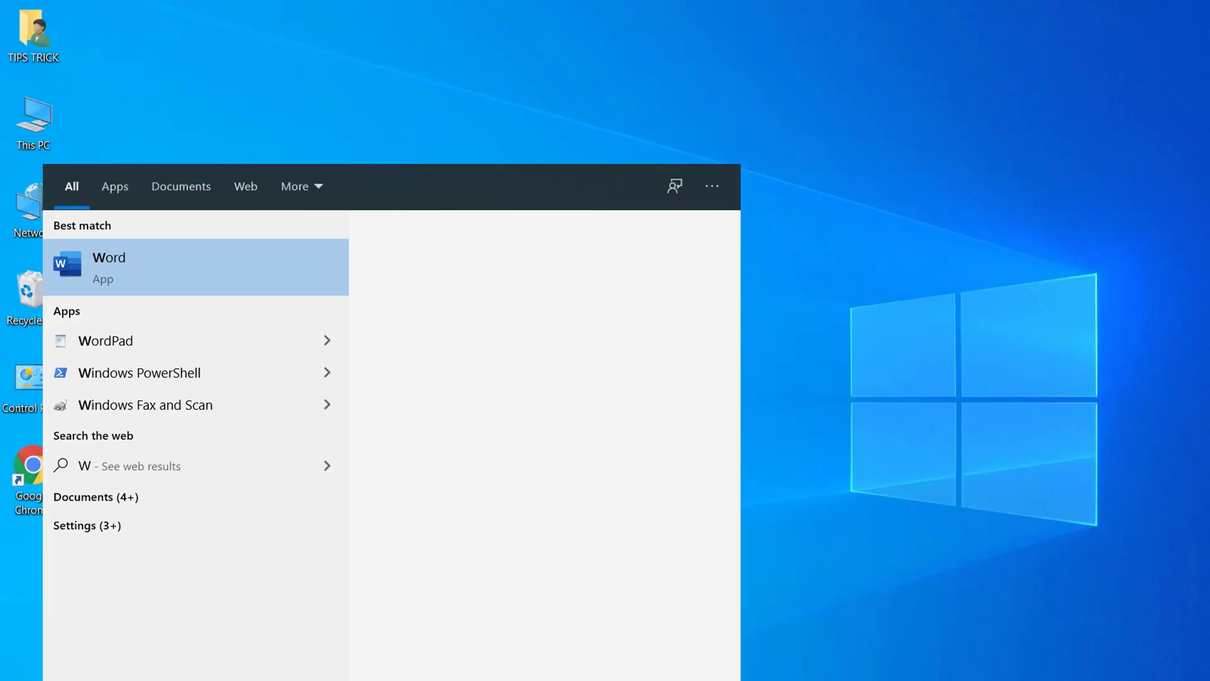
pyautogui.write('ORD')
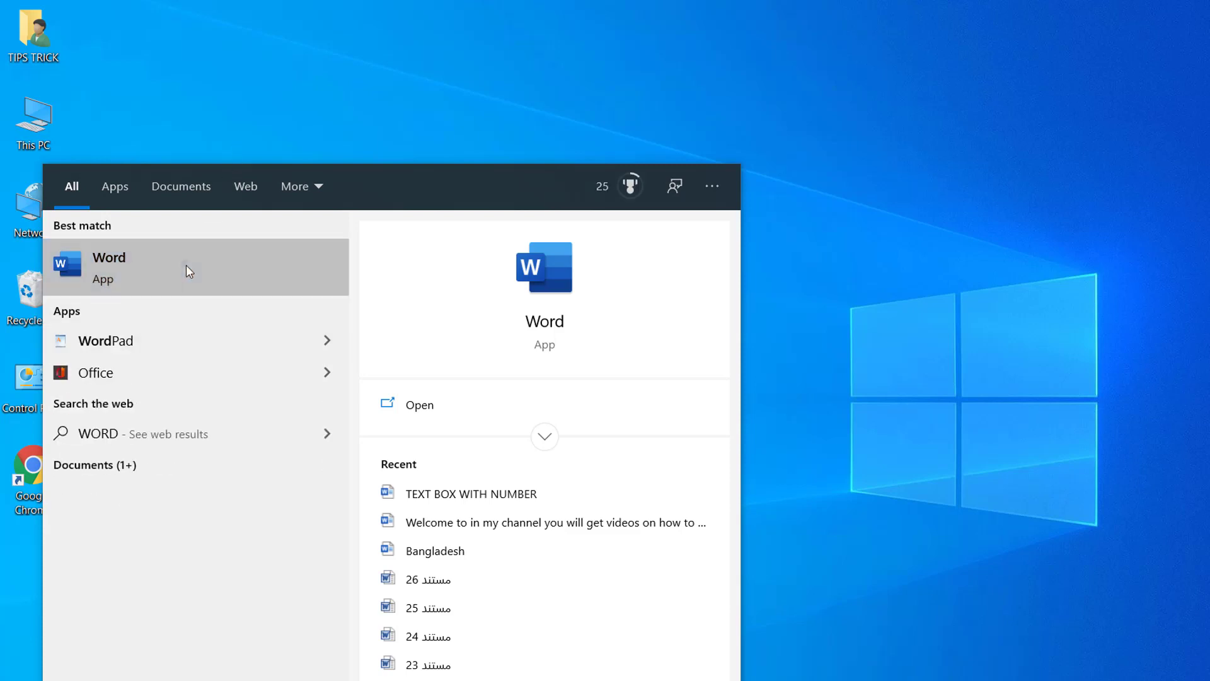
pyautogui.click(186, 264)
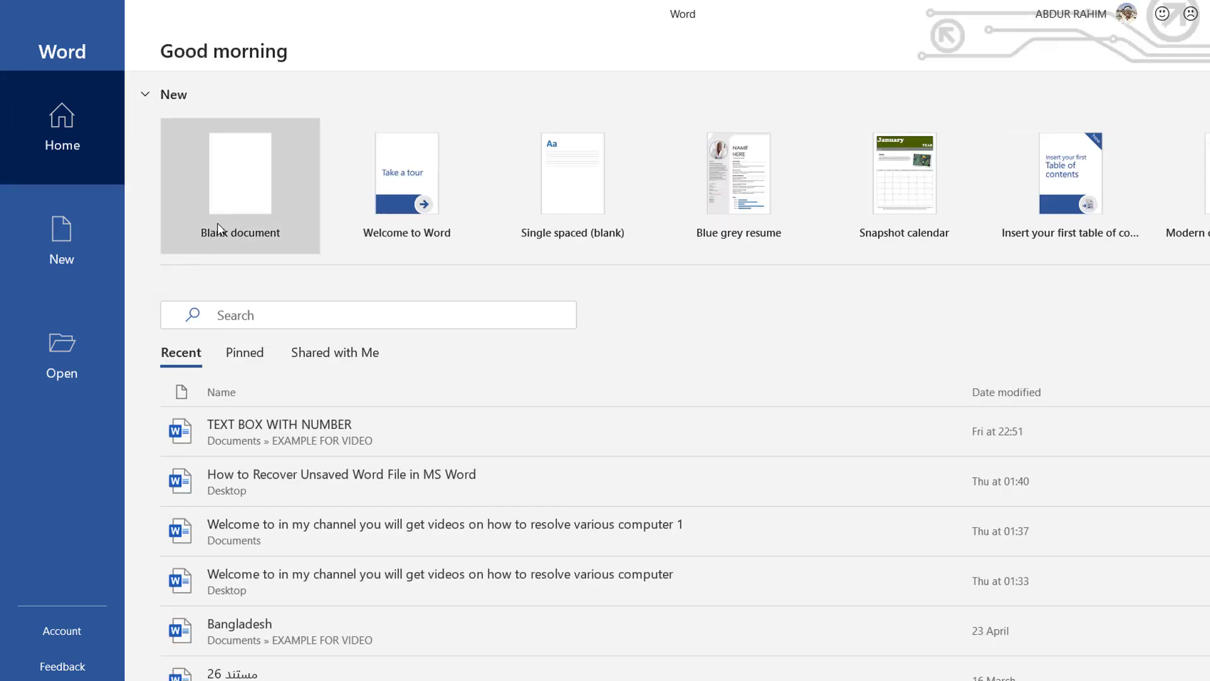
pyautogui.click(240, 203)
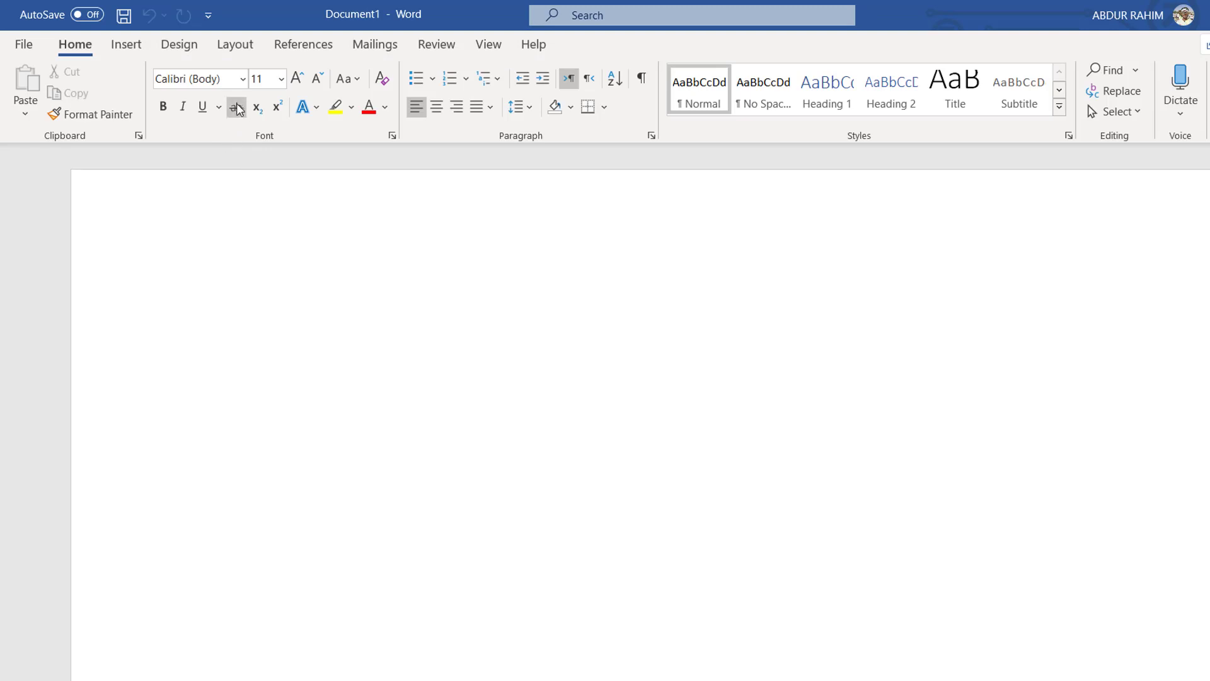
# - Pick Rockwell from the Home tab's Font name list
pyautogui.click(242, 78)
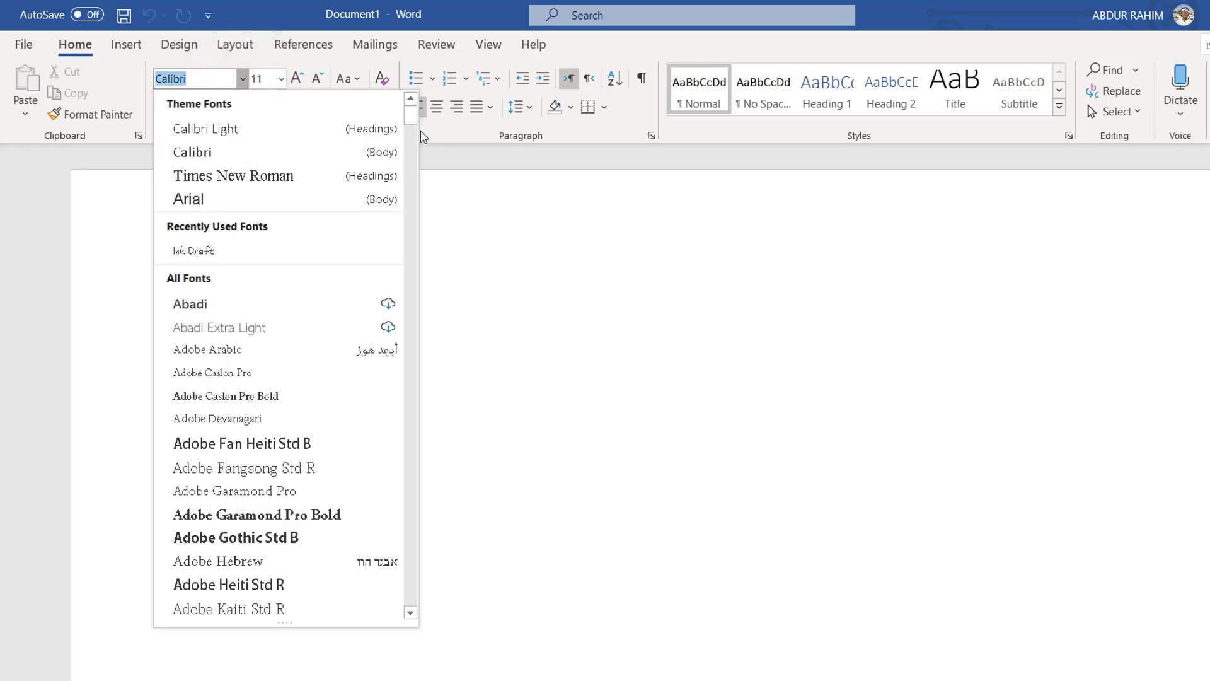
pyautogui.moveTo(414, 116)
pyautogui.mouseDown()
pyautogui.moveTo(396, 294)
pyautogui.moveTo(396, 482)
pyautogui.mouseUp()
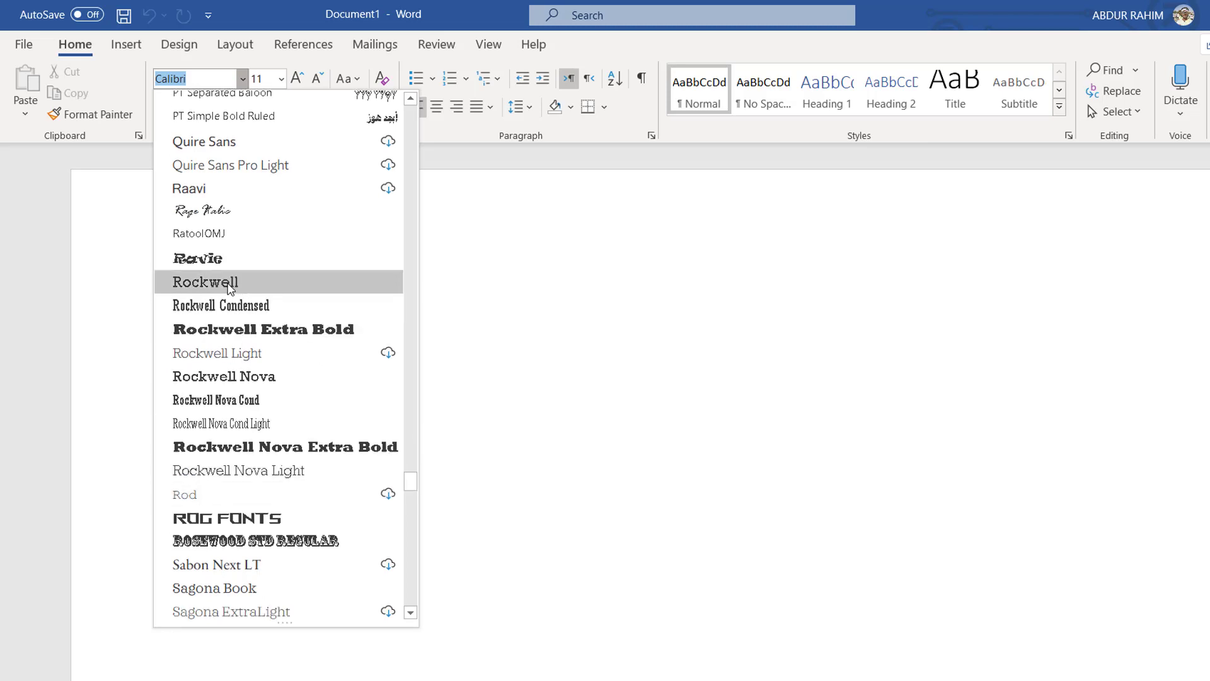
pyautogui.click(224, 283)
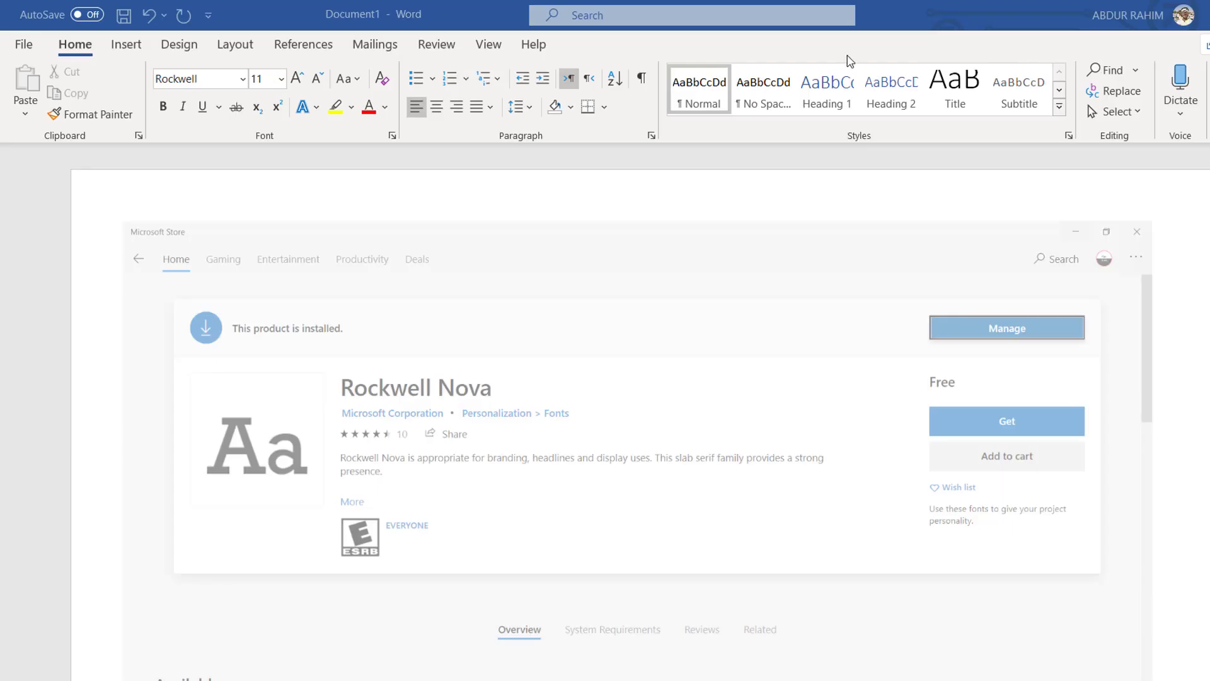
# - Choose Rockwell Nova from the Font name list's R fonts
pyautogui.click(243, 79)
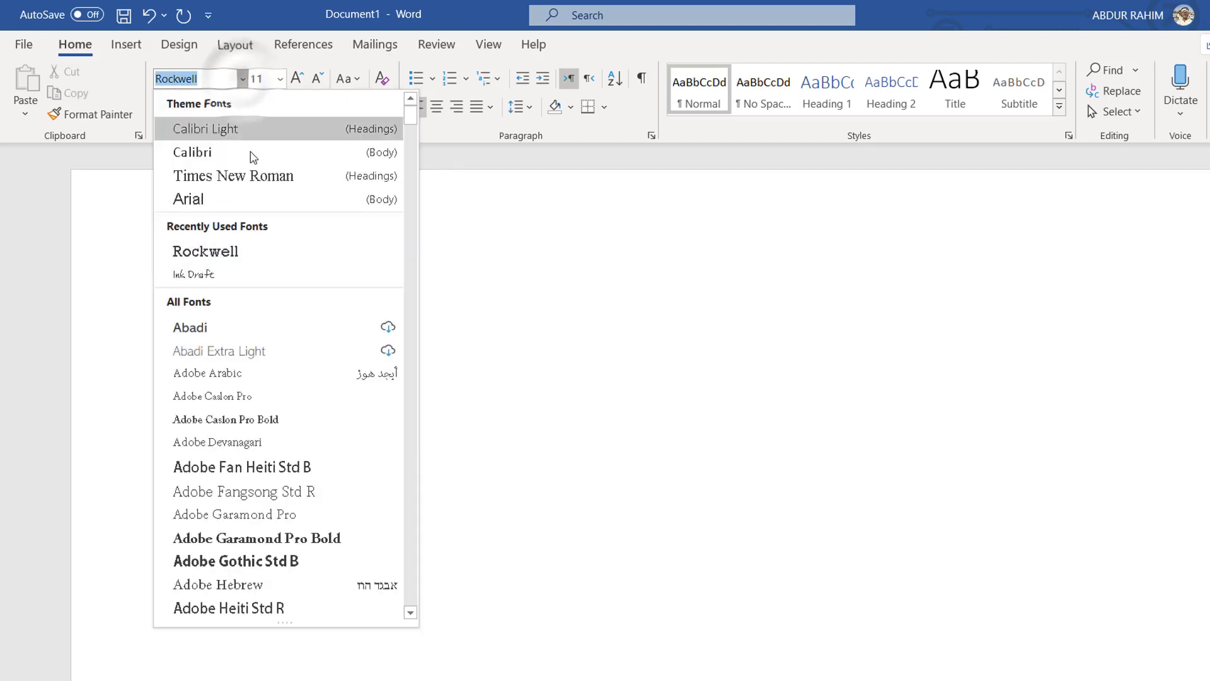
pyautogui.moveTo(418, 126); pyautogui.dragTo(397, 478)
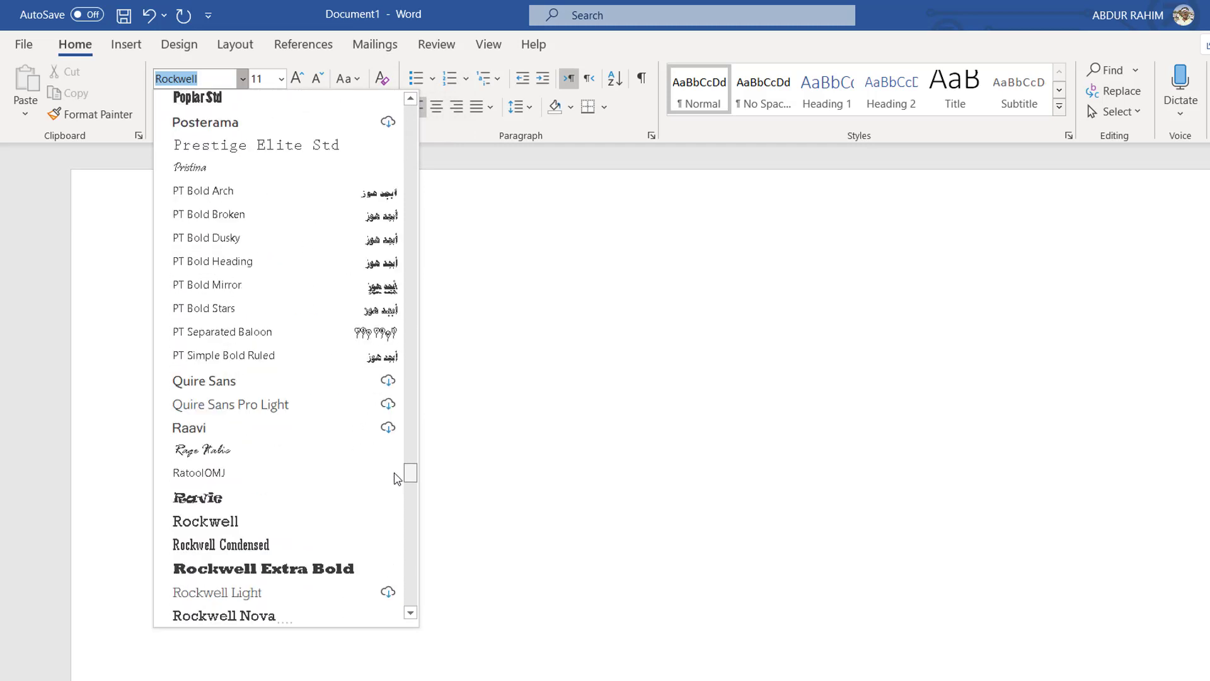
pyautogui.moveTo(397, 477); pyautogui.dragTo(396, 481)
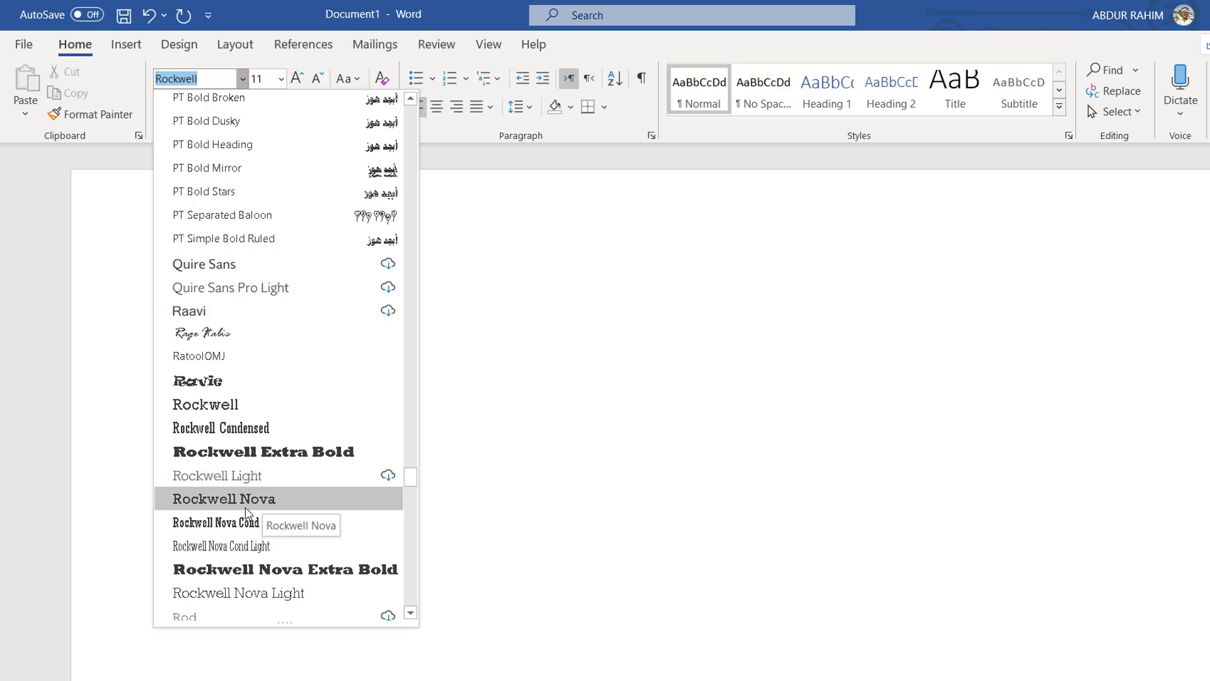
pyautogui.click(279, 501)
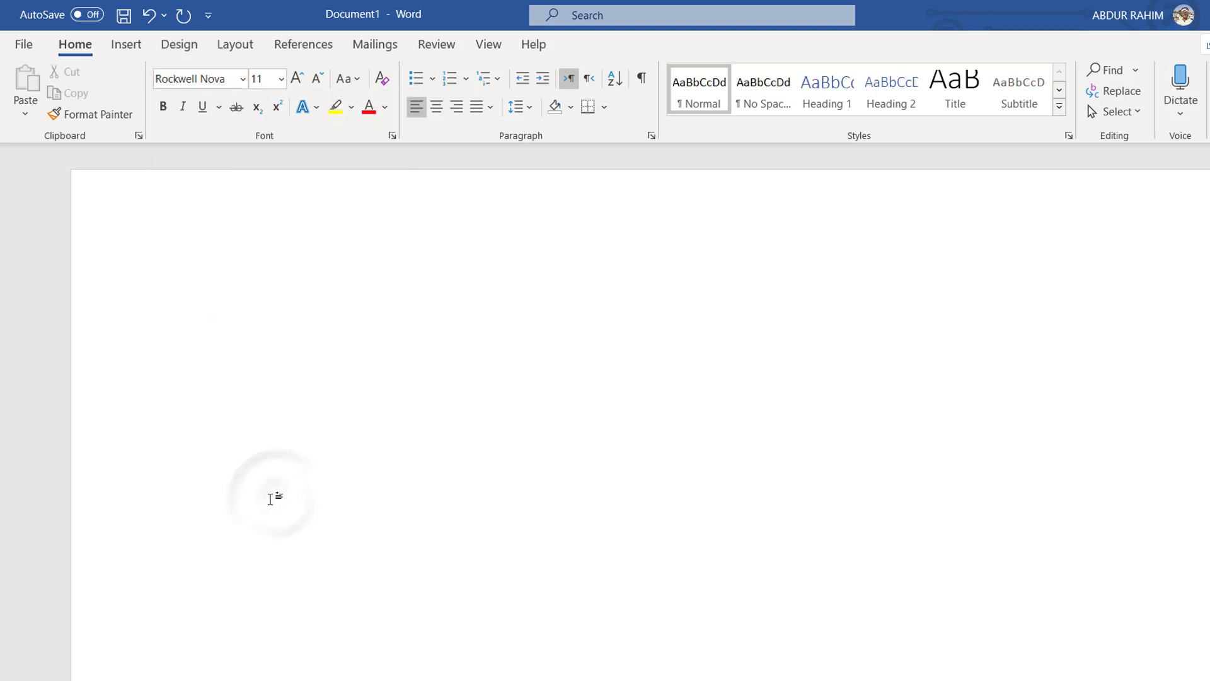
# - Type 'TECH HELP BANGLA' into Document1
pyautogui.write('TE')
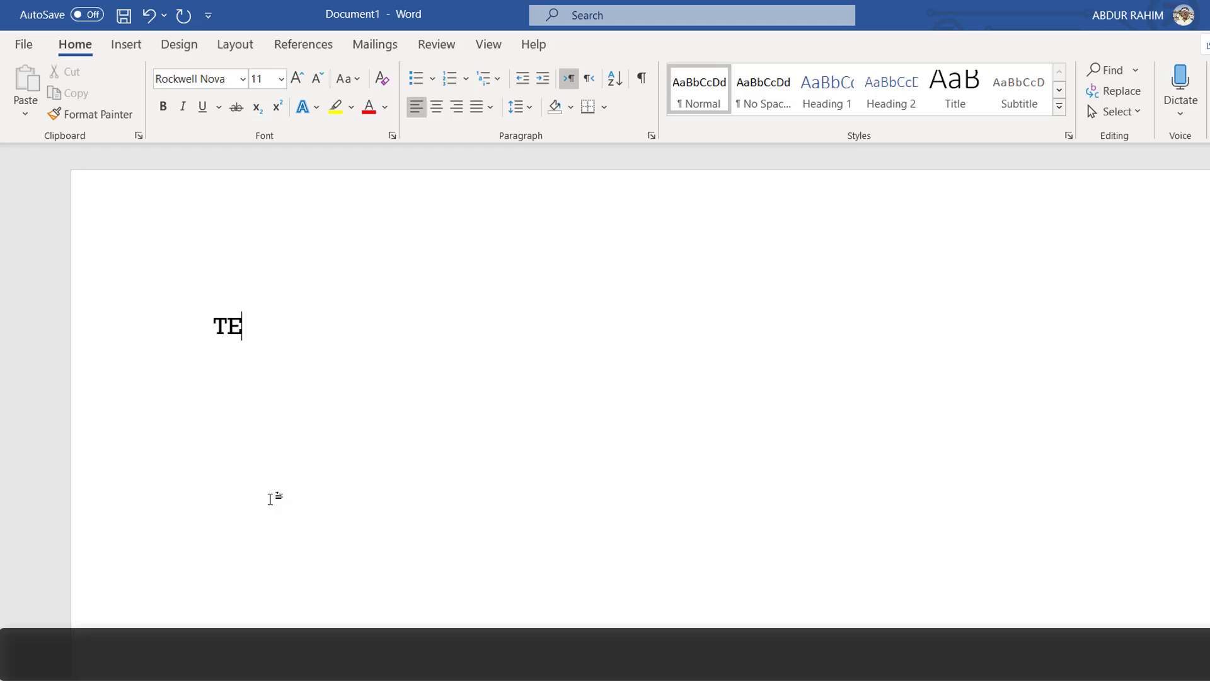
pyautogui.write('CH ')
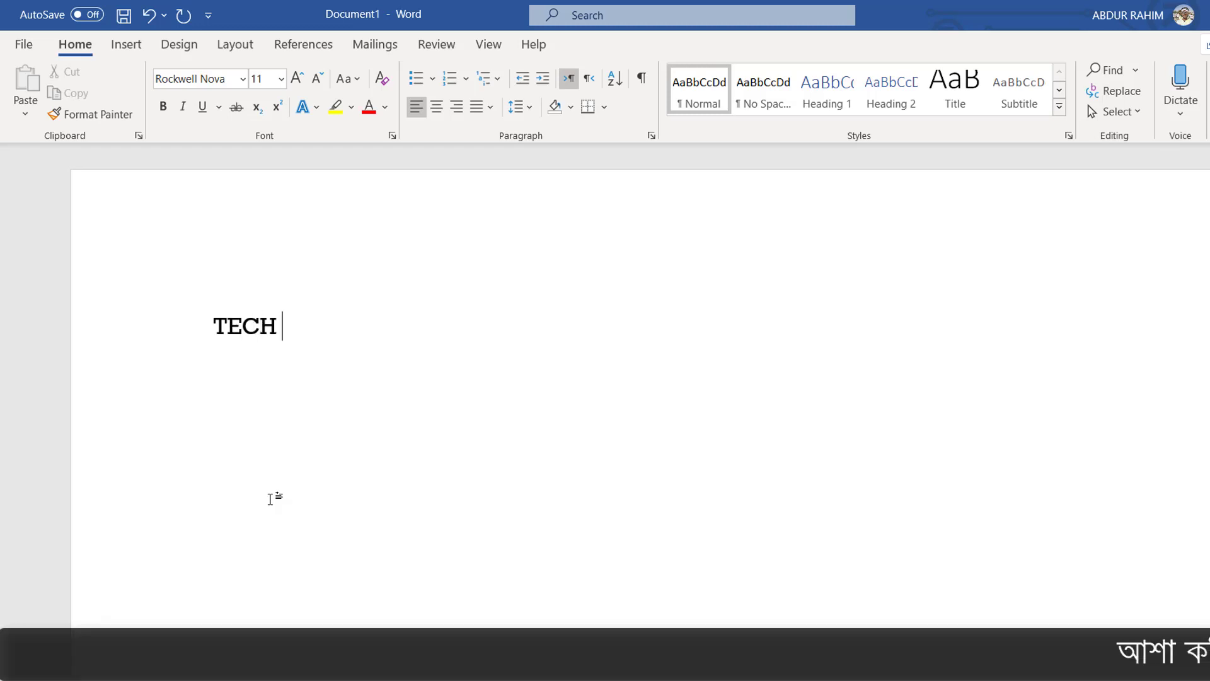
pyautogui.write('HELP ')
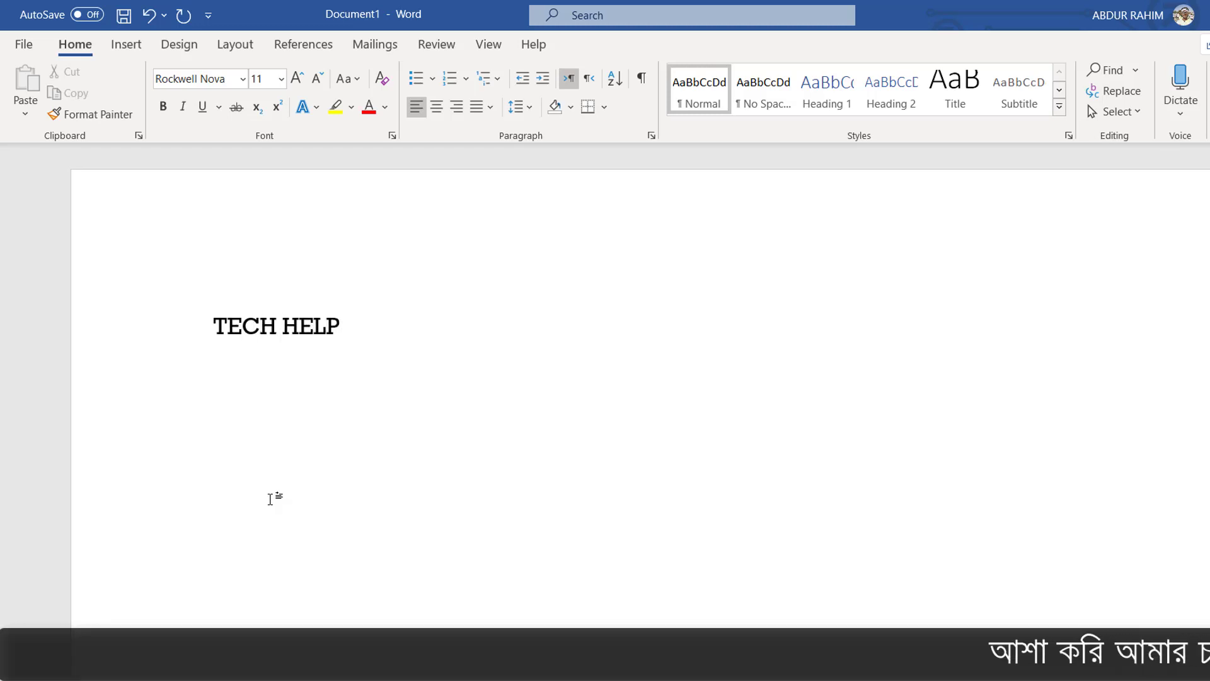
pyautogui.write('BANGLA')
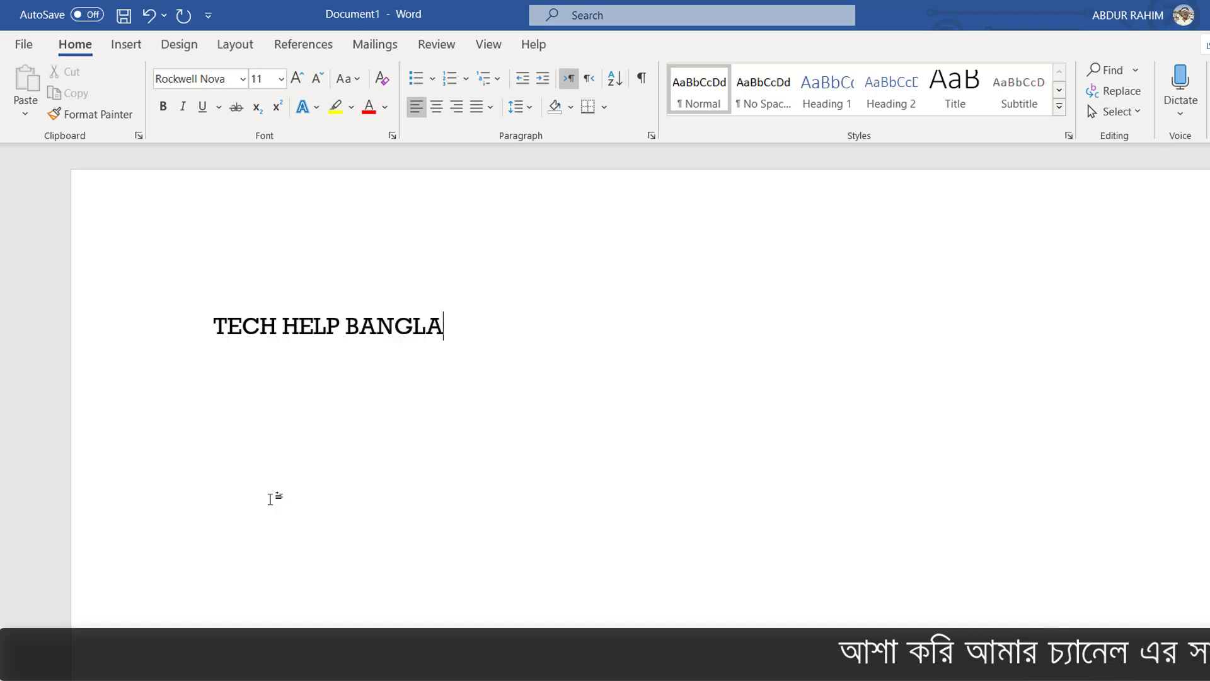